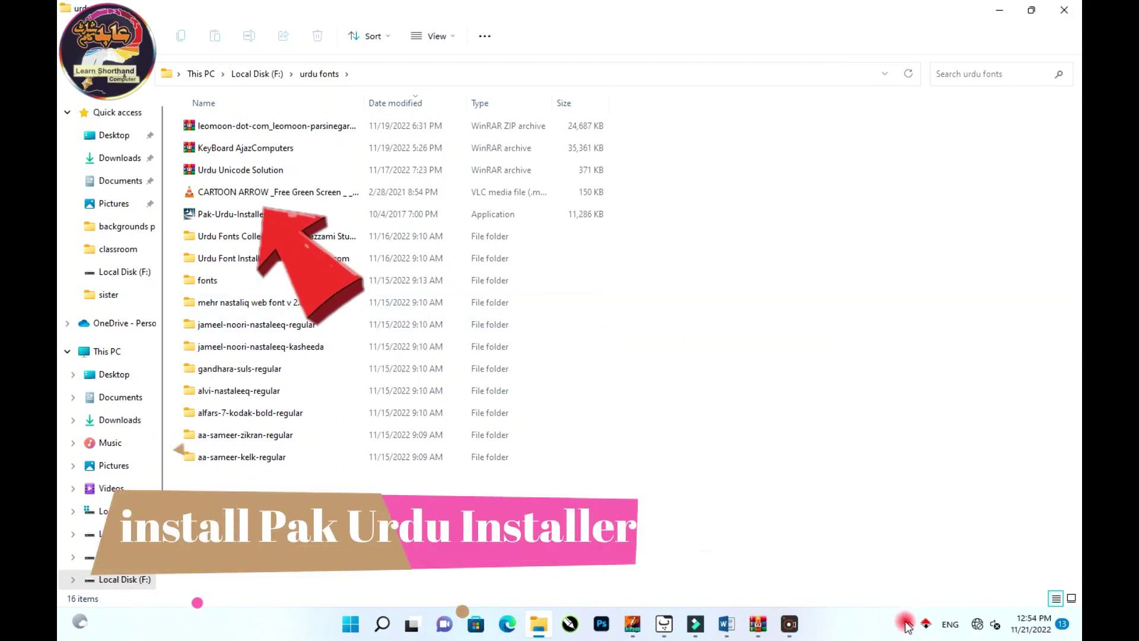
Widen the Name column in the urdu fonts folder to show full file names, then reveal the desktop.
click(958, 629)
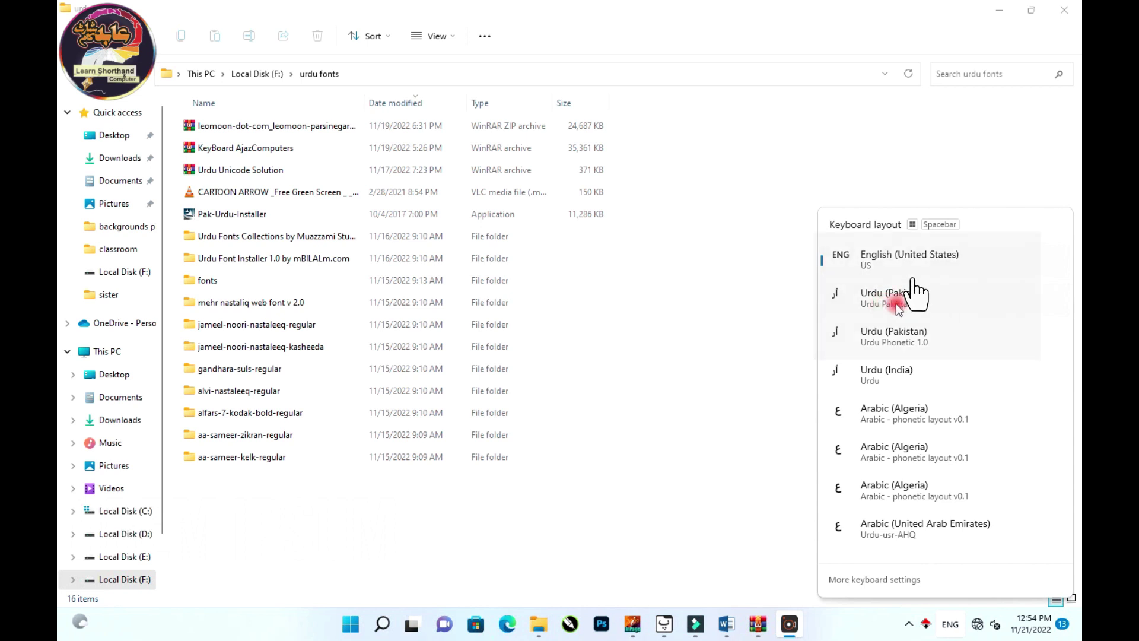
click(600, 581)
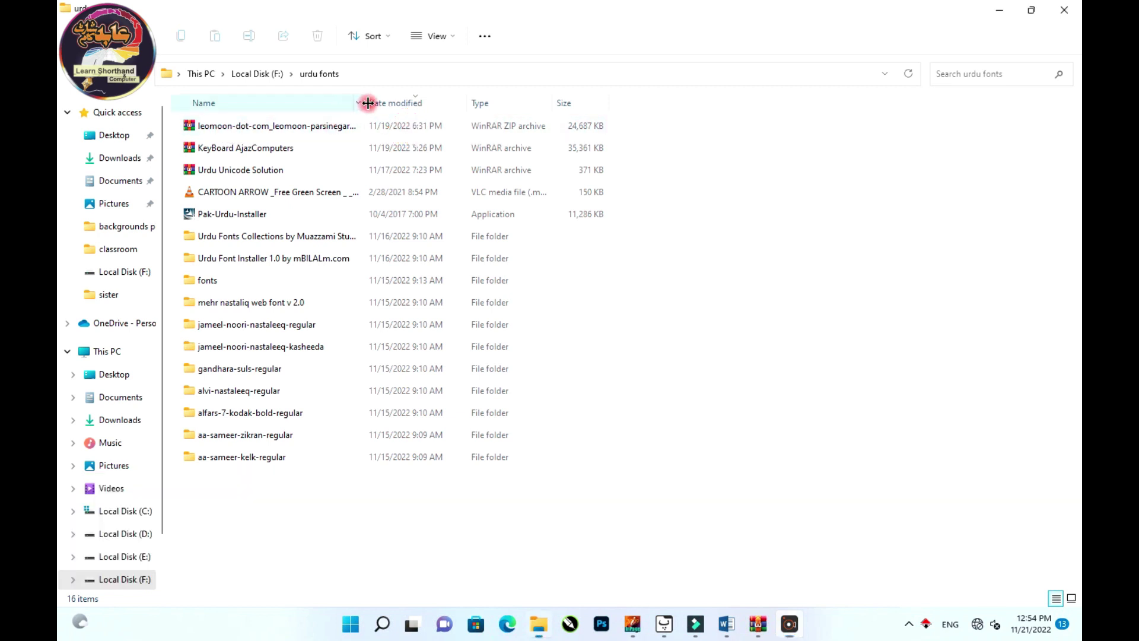
drag(368, 103, 436, 103)
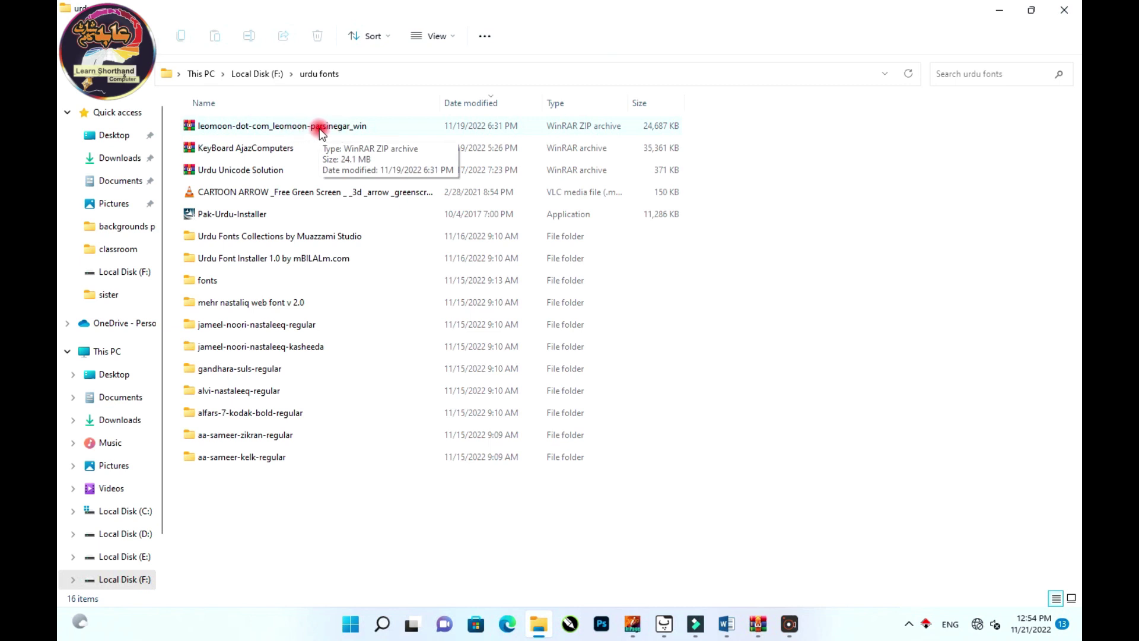
key(alt+Tab)
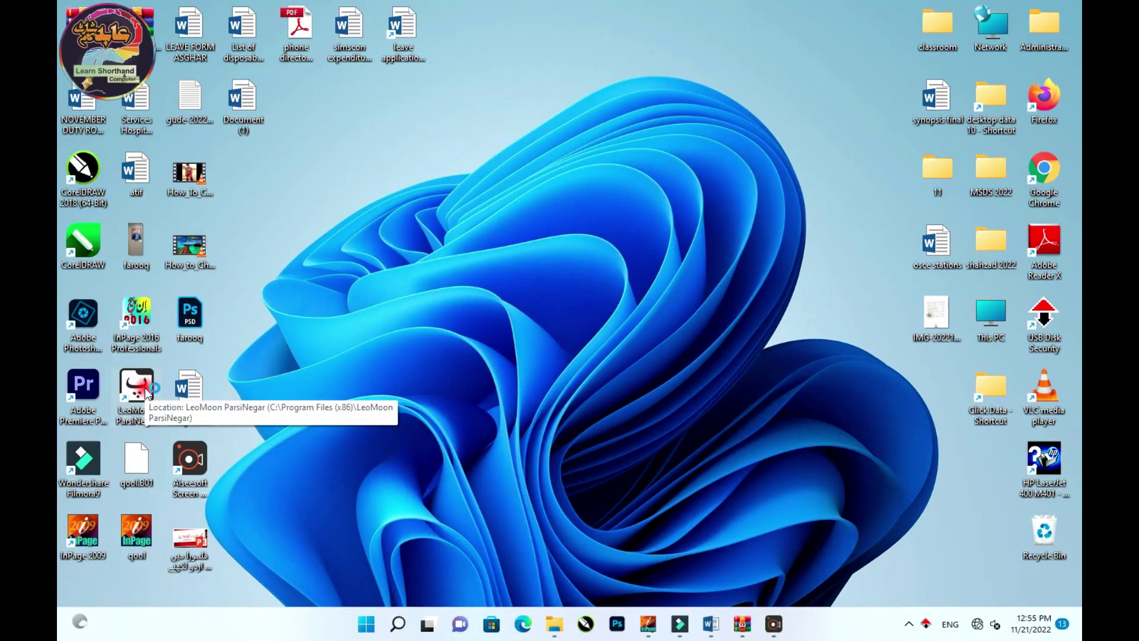
Launch LeoMoon ParsiNegar from its desktop shortcut to a blank document, then return to Filmora.
double_click(146, 393)
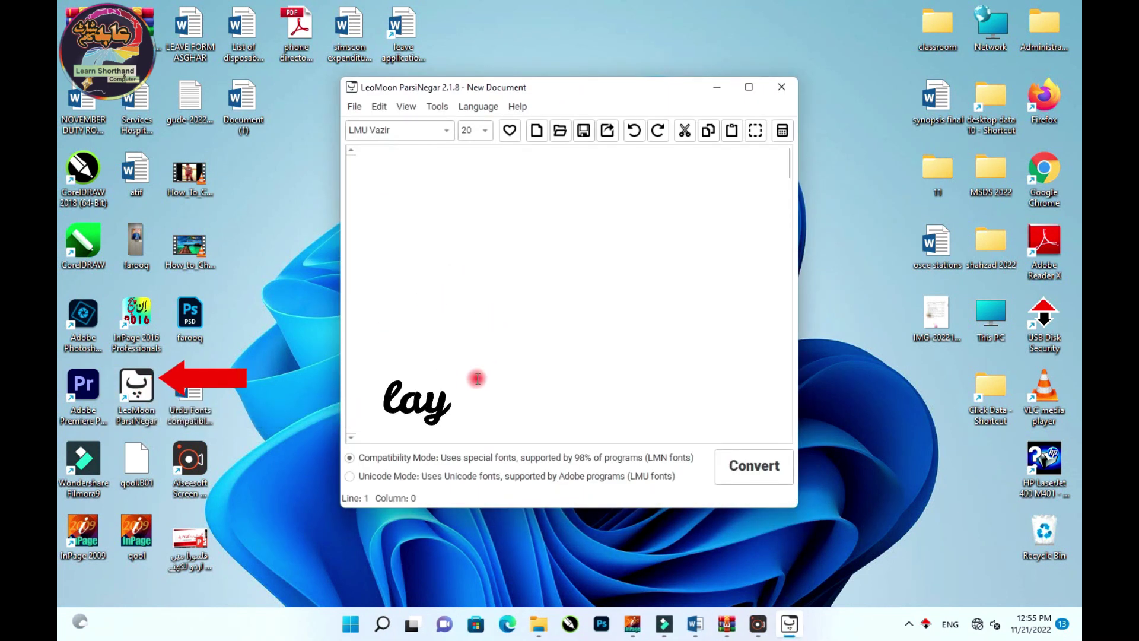
click(599, 584)
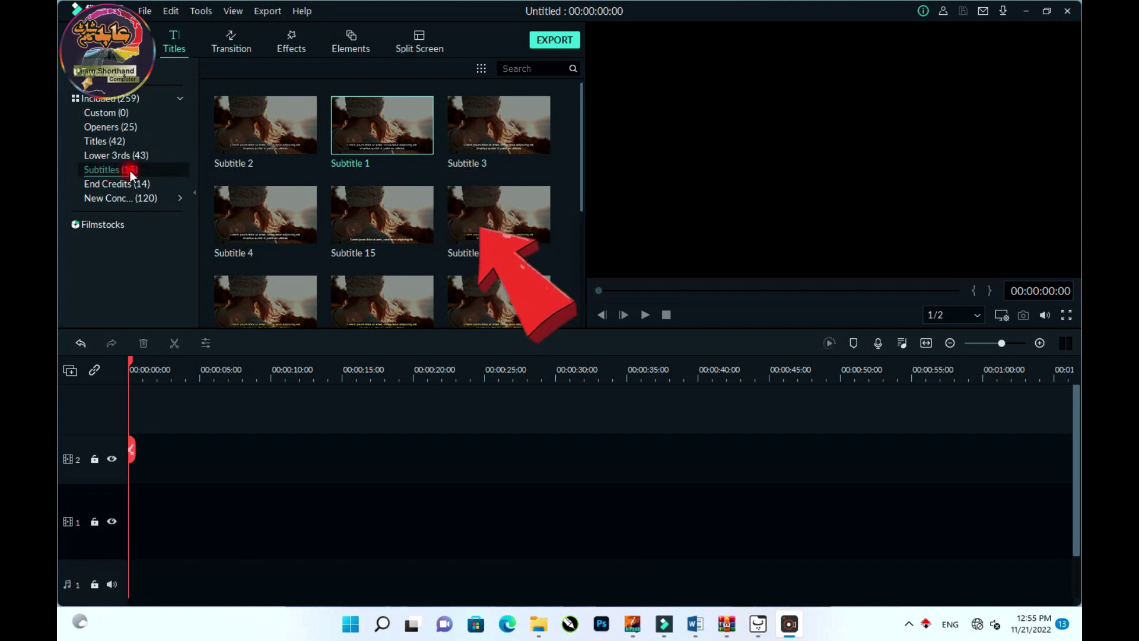
Add the Subtitle 1 title to track 1 at 00:00 as a 5-second clip.
mouse_move(356, 136)
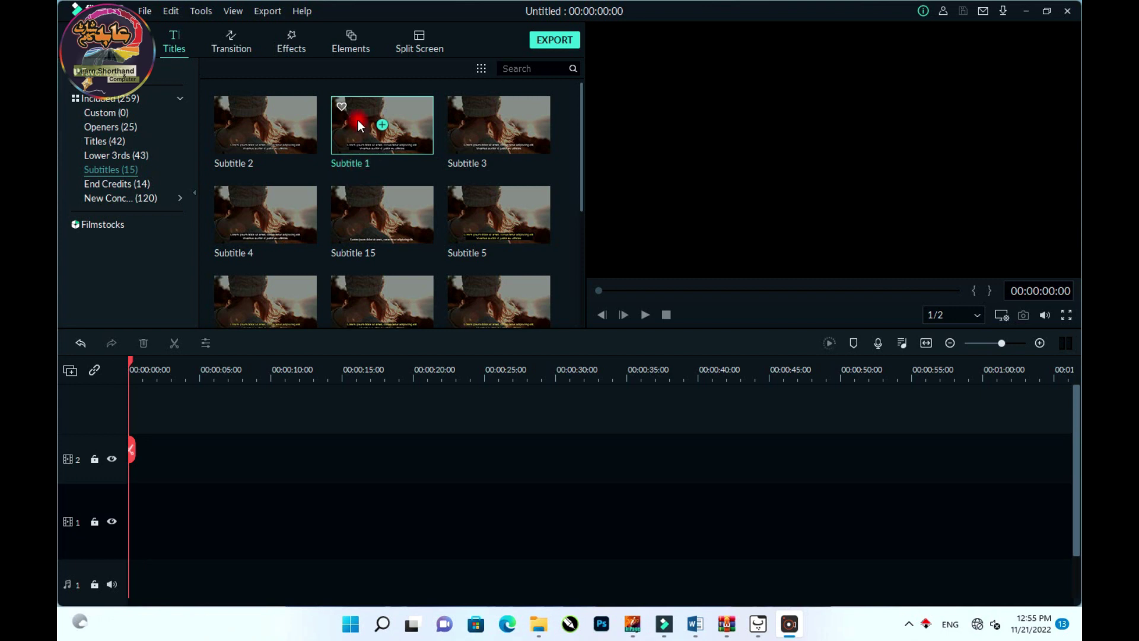
drag(307, 269, 134, 507)
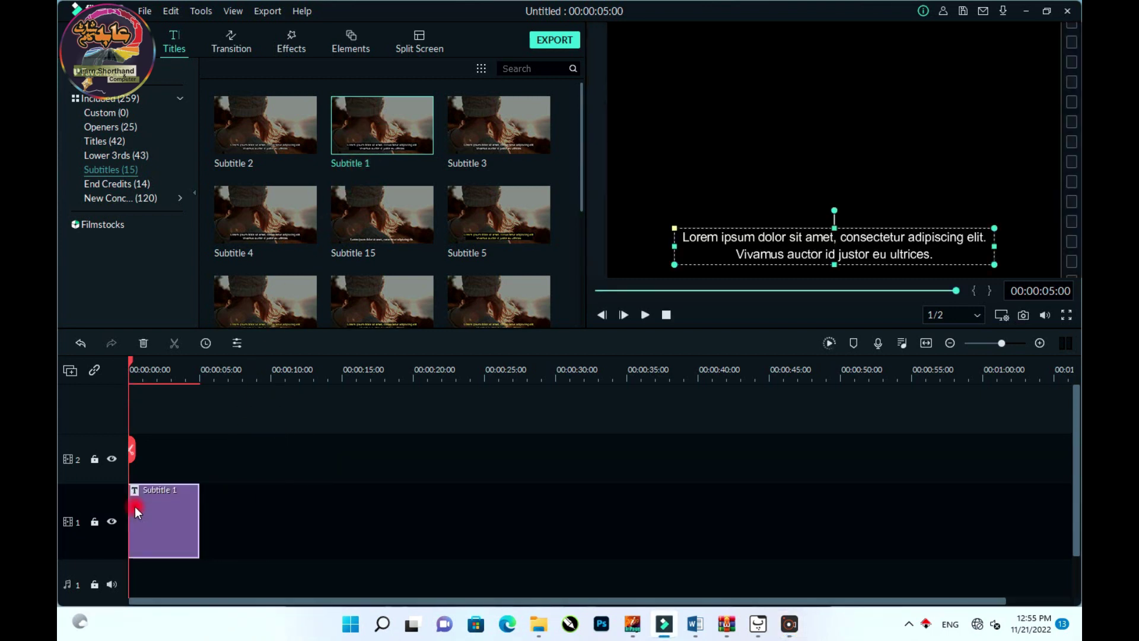
Open Subtitle 1 in the title editor, switch input to Urdu (Pakistan), and select the placeholder text.
double_click(173, 508)
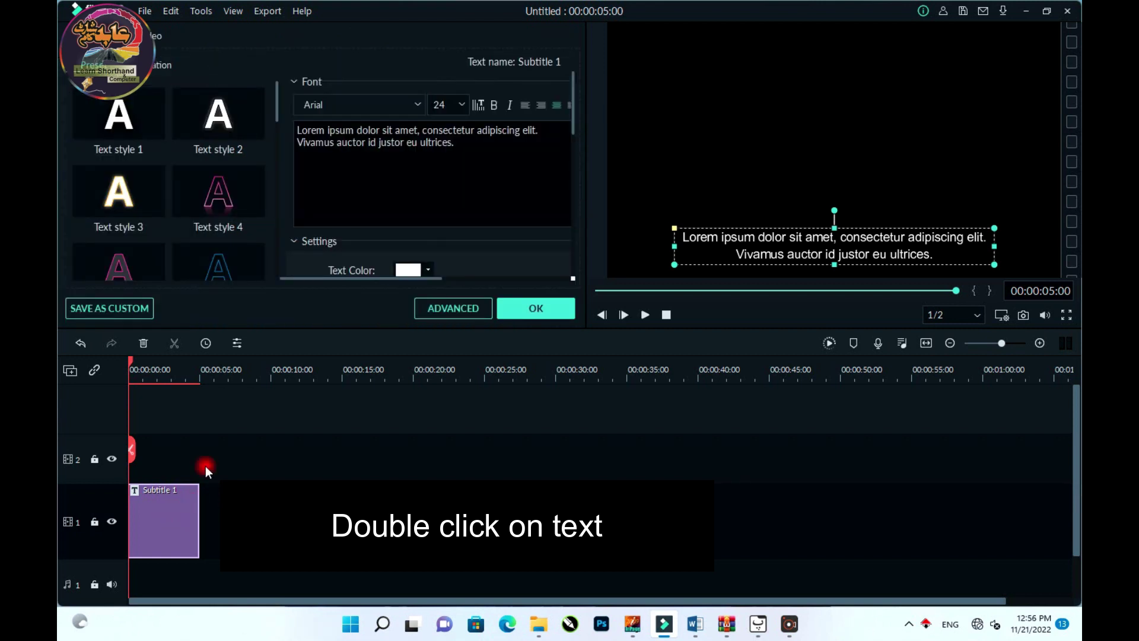
click(502, 143)
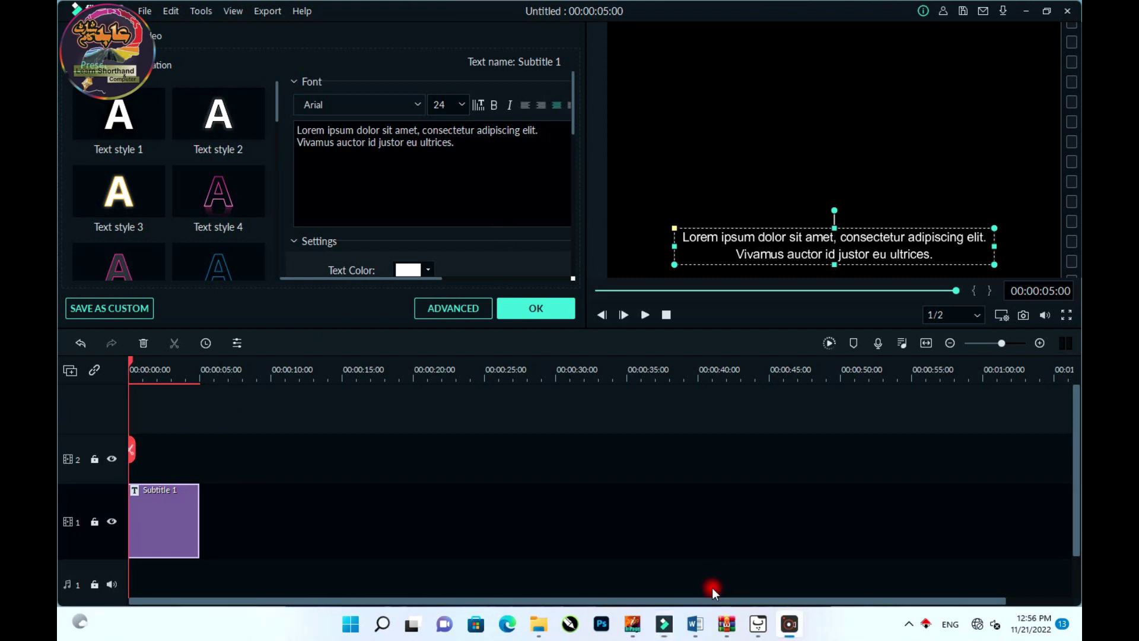
click(950, 625)
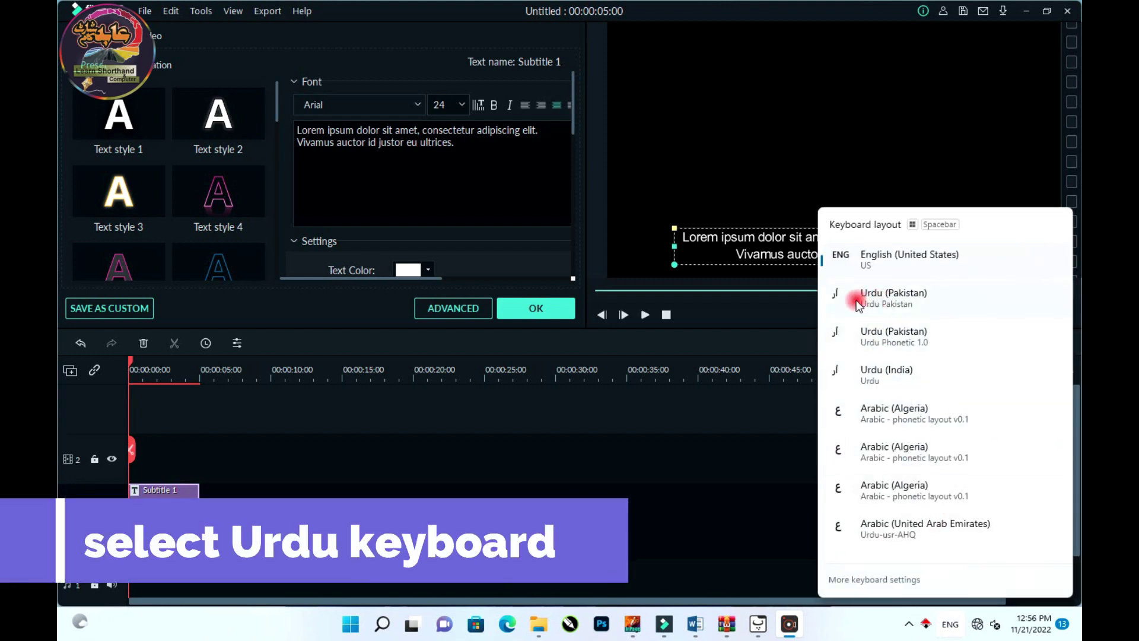
click(880, 298)
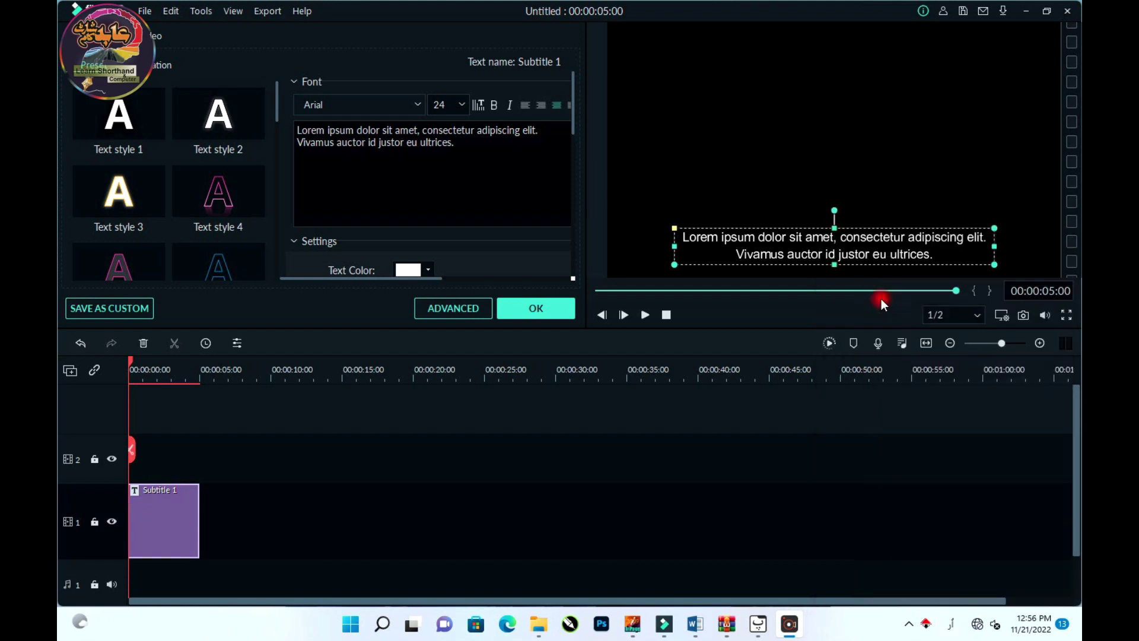
drag(510, 156, 259, 115)
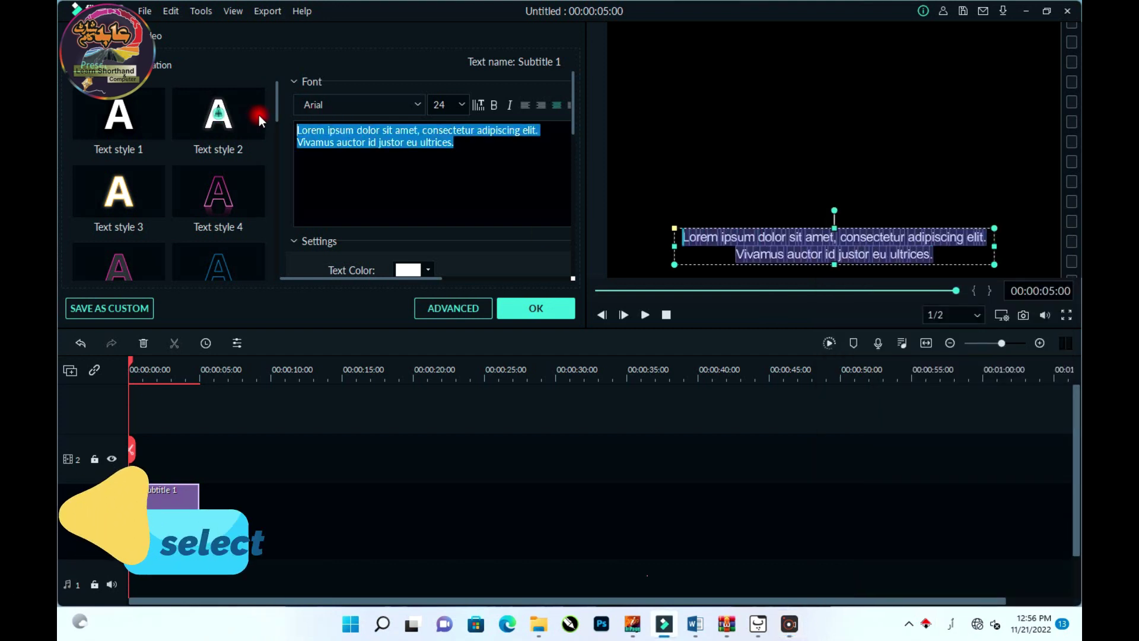
Replace the placeholder with the Urdu line 'ید اچھی ویڈیوز دیکھنے کے لیے چینل کو سبسکرائب کریں' and select it.
key(Delete)
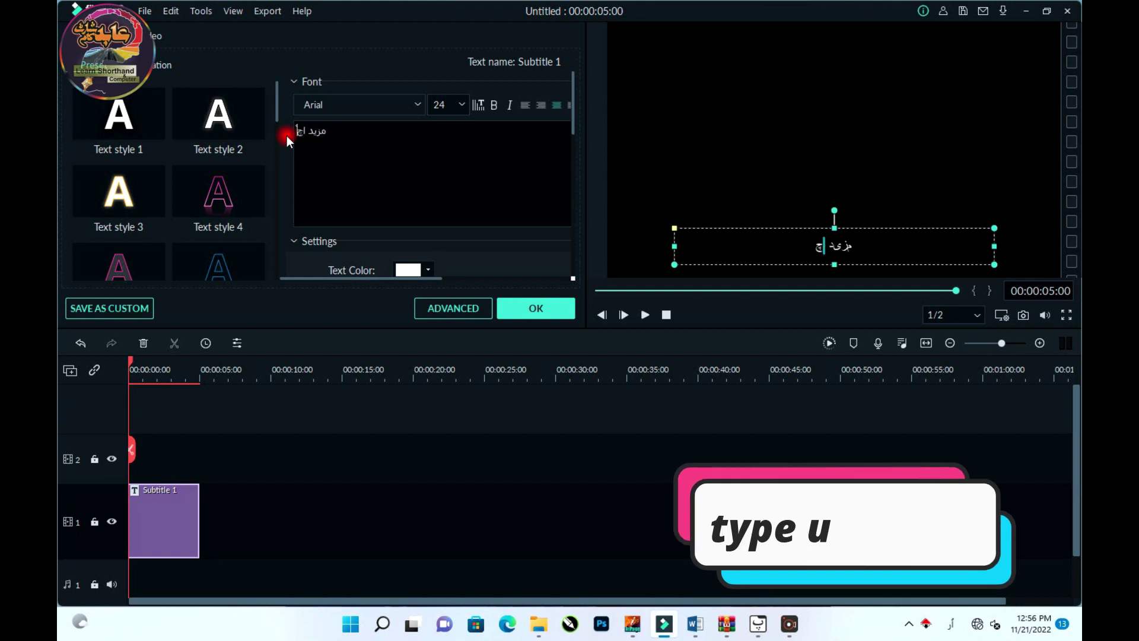
text(ید اچھی ویڈیوز دیکھنے ک)
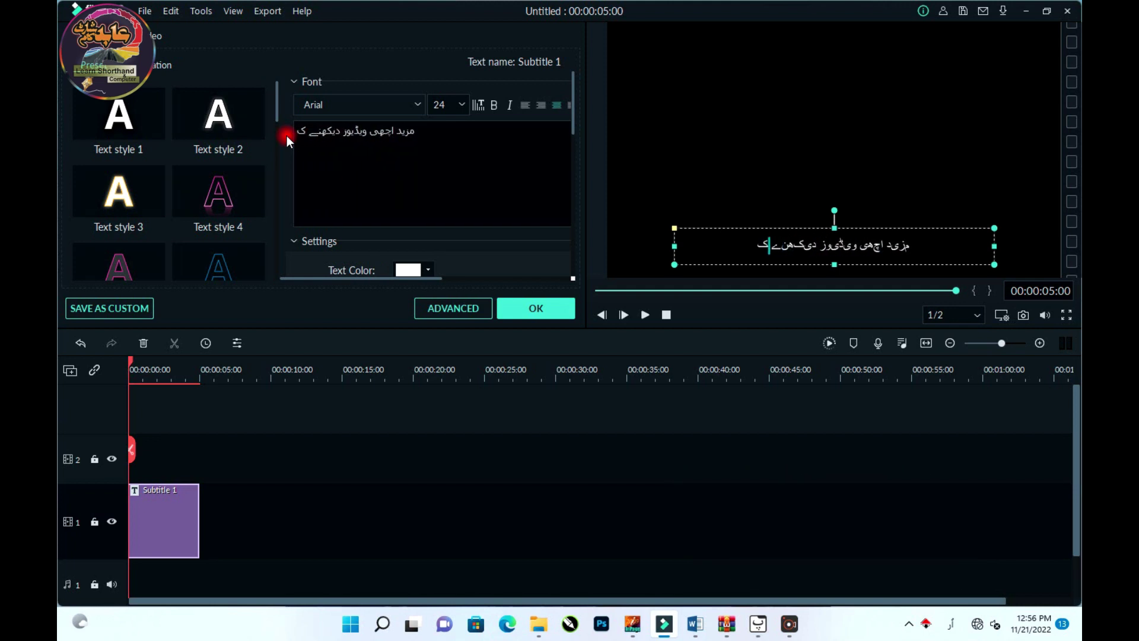
text(ے لیے)
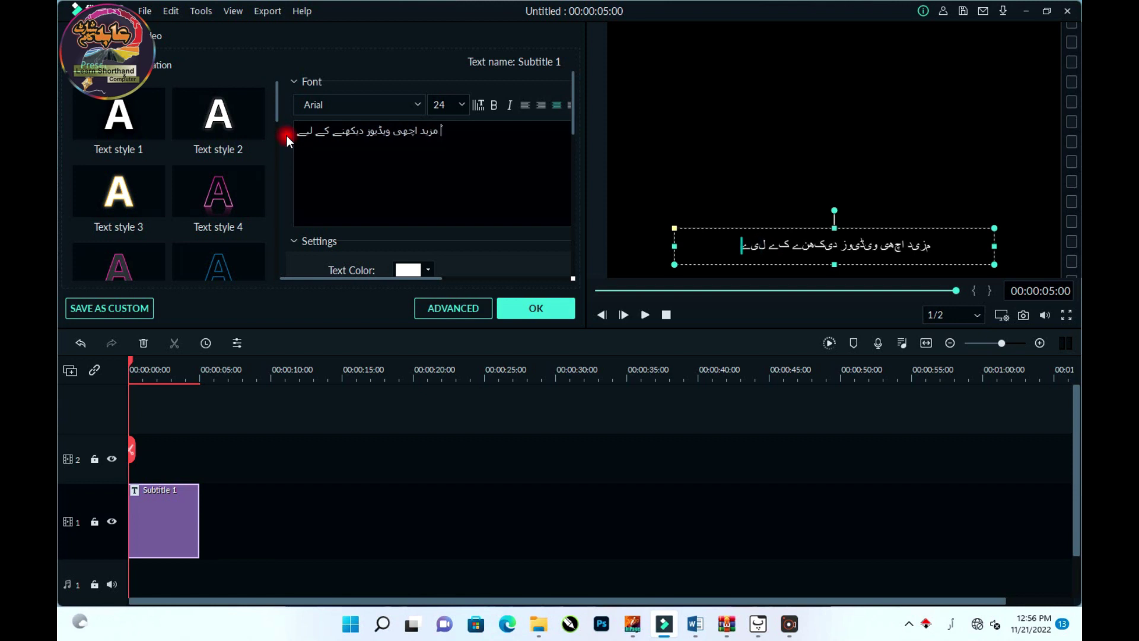
text( چینل کو سبسکرائب کری)
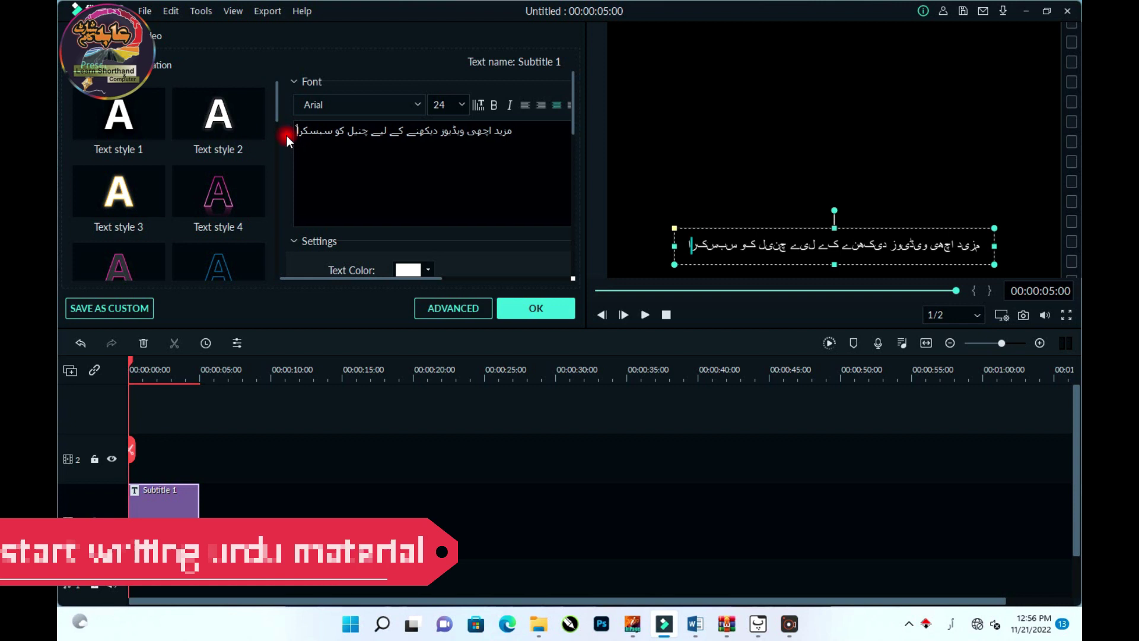
text(ں)
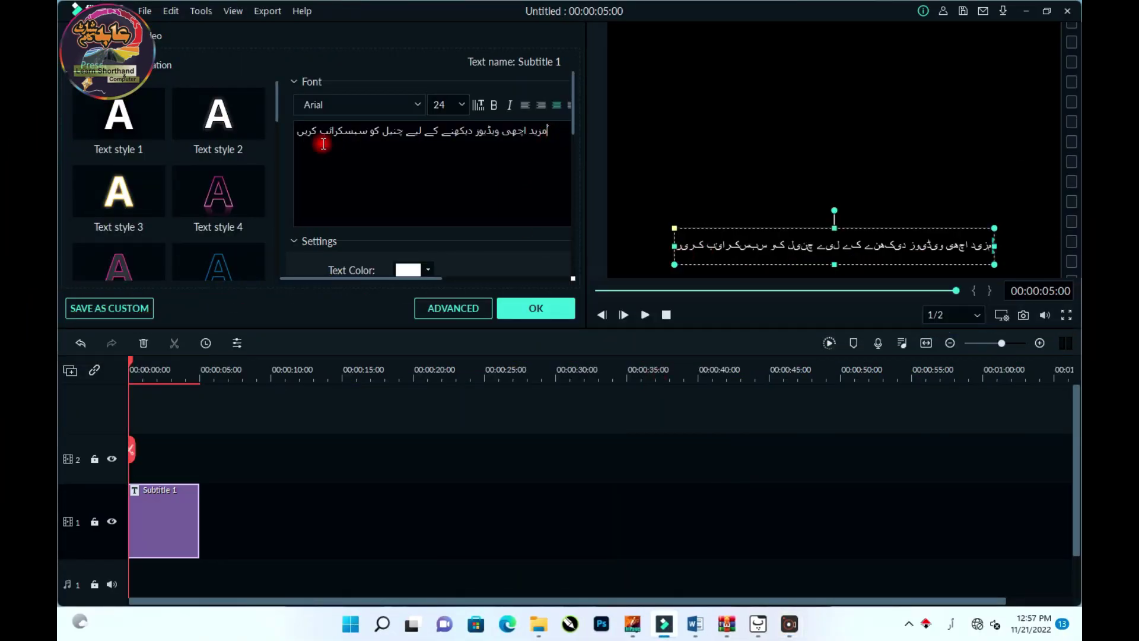
drag(303, 131, 546, 133)
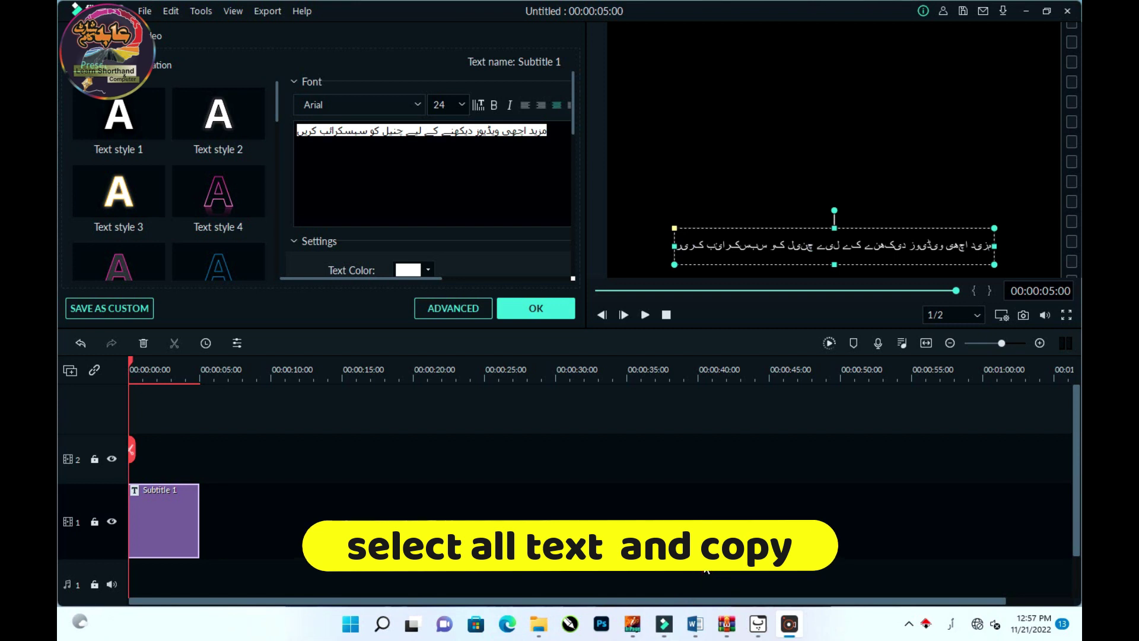
click(758, 622)
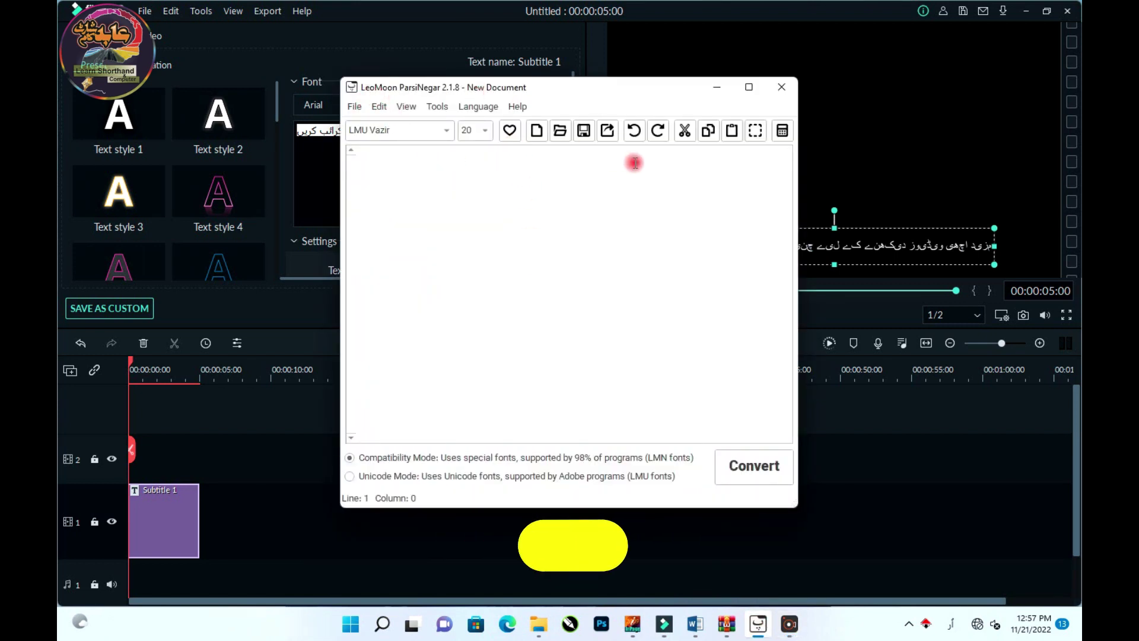
Paste the Urdu sentence into ParsiNegar, convert it in Unicode Mode, copy the result, and minimize the converter.
text(مزید اچھی ویڈیوز دیکھنے کے لیے چینل کو سبسکرائب کریں)
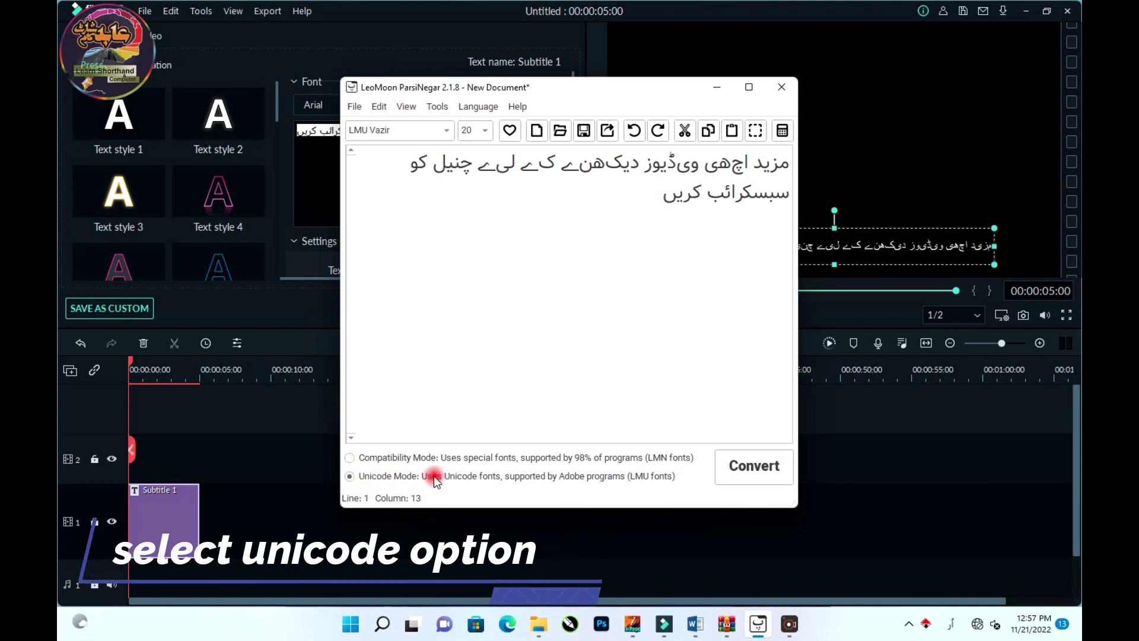
click(757, 473)
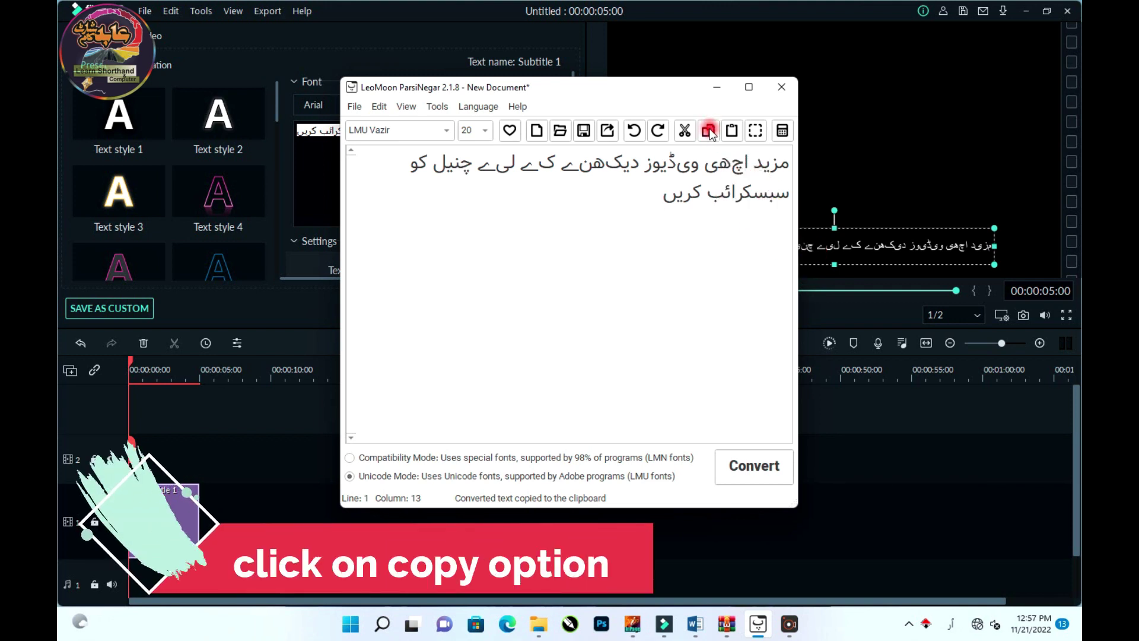
click(715, 88)
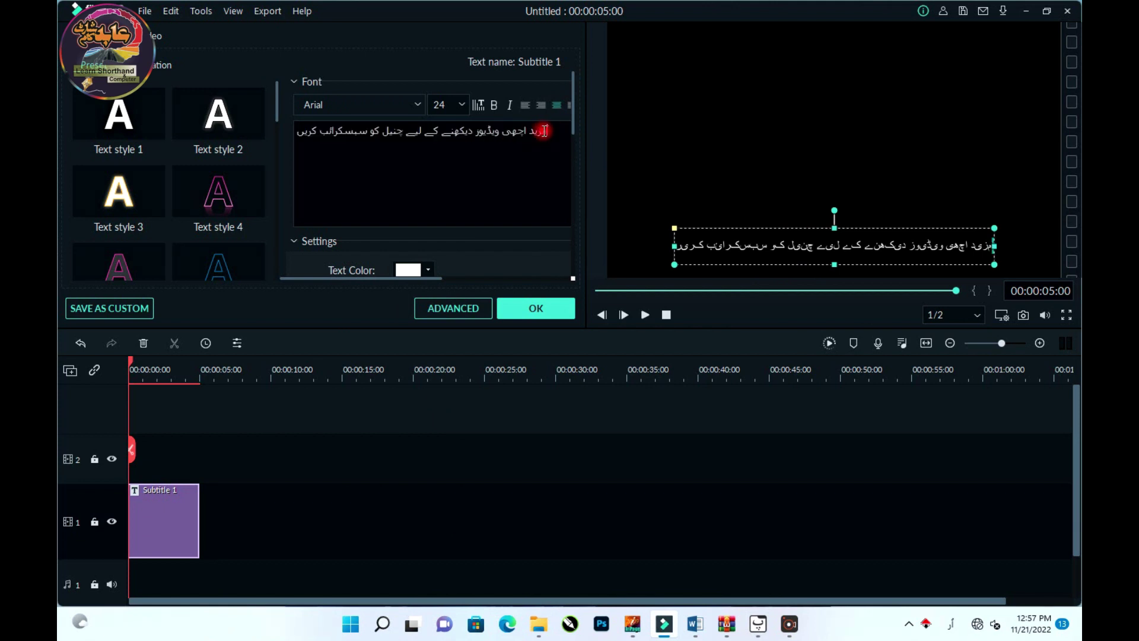
Paste the converted Unicode Urdu text over the subtitle's existing text.
drag(547, 131, 304, 137)
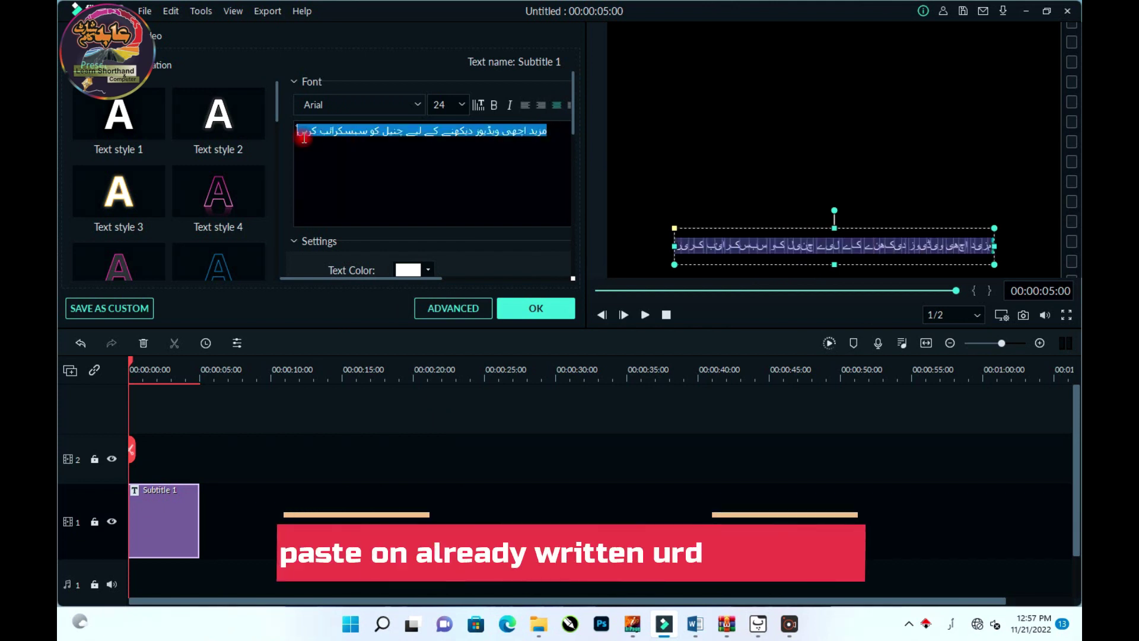
key(ctrl+v)
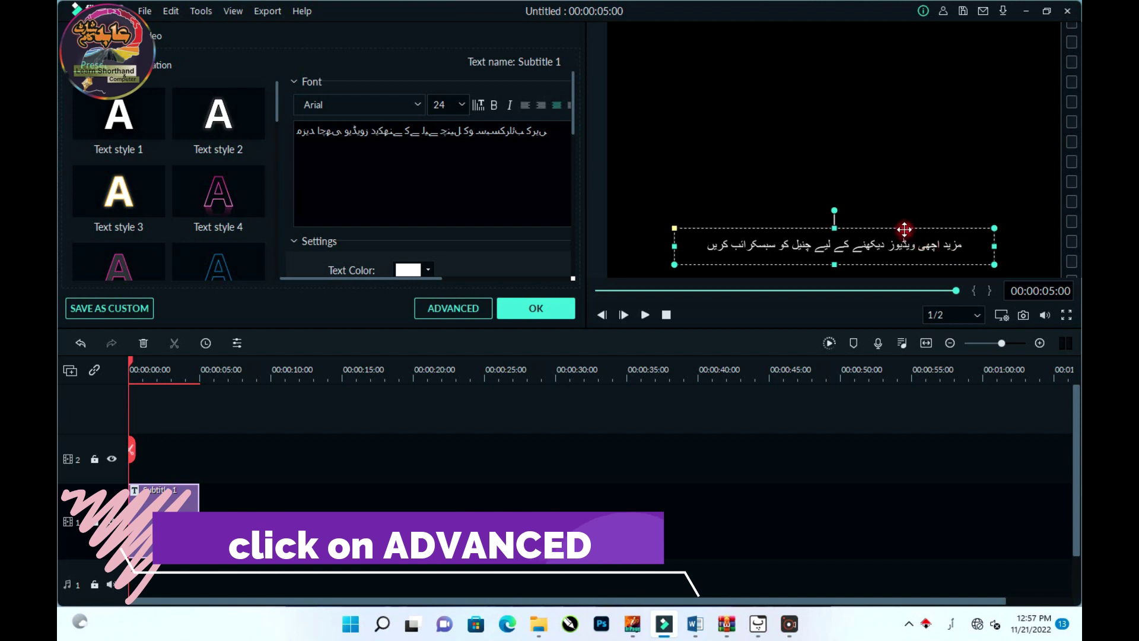
Apply the Left Roll animation to Subtitle 1 and move the text to the frame's bottom right.
click(461, 309)
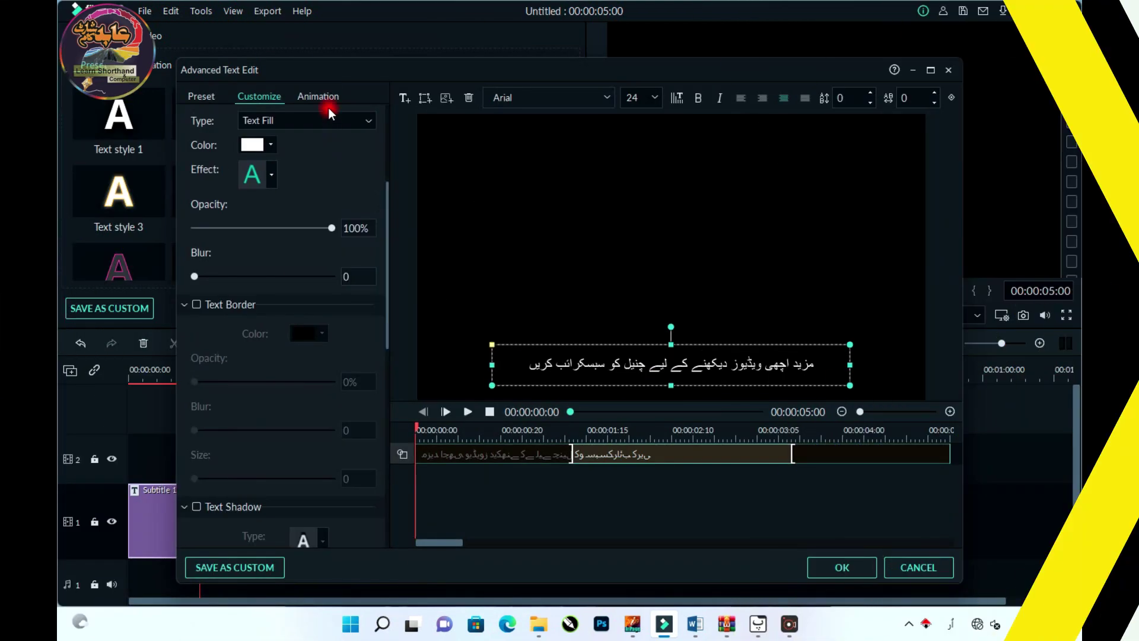
click(325, 104)
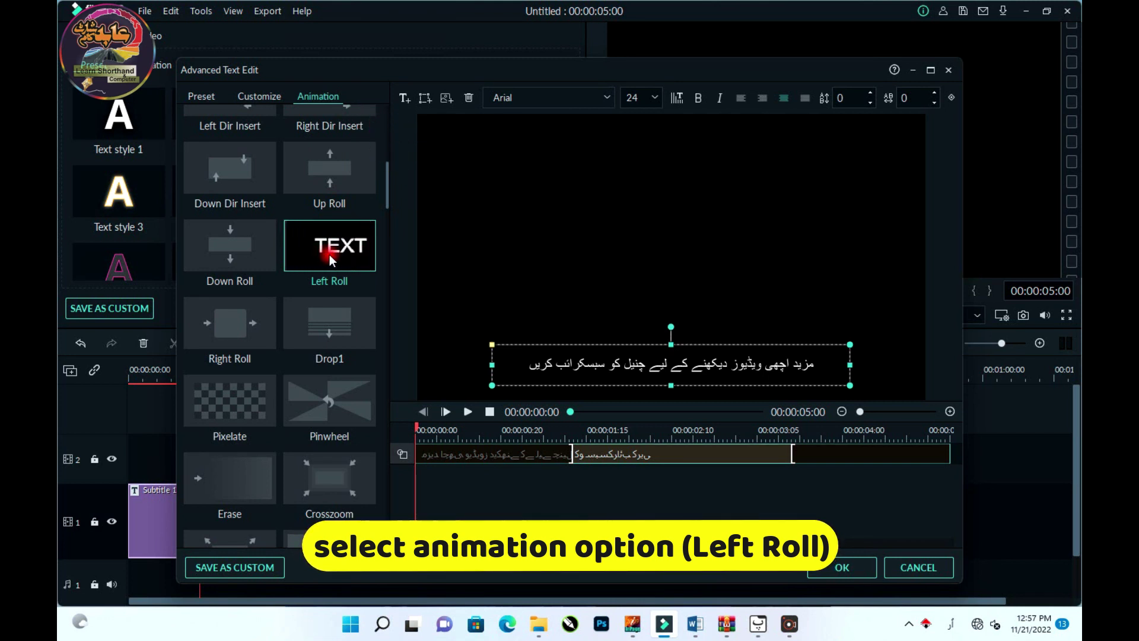
double_click(344, 253)
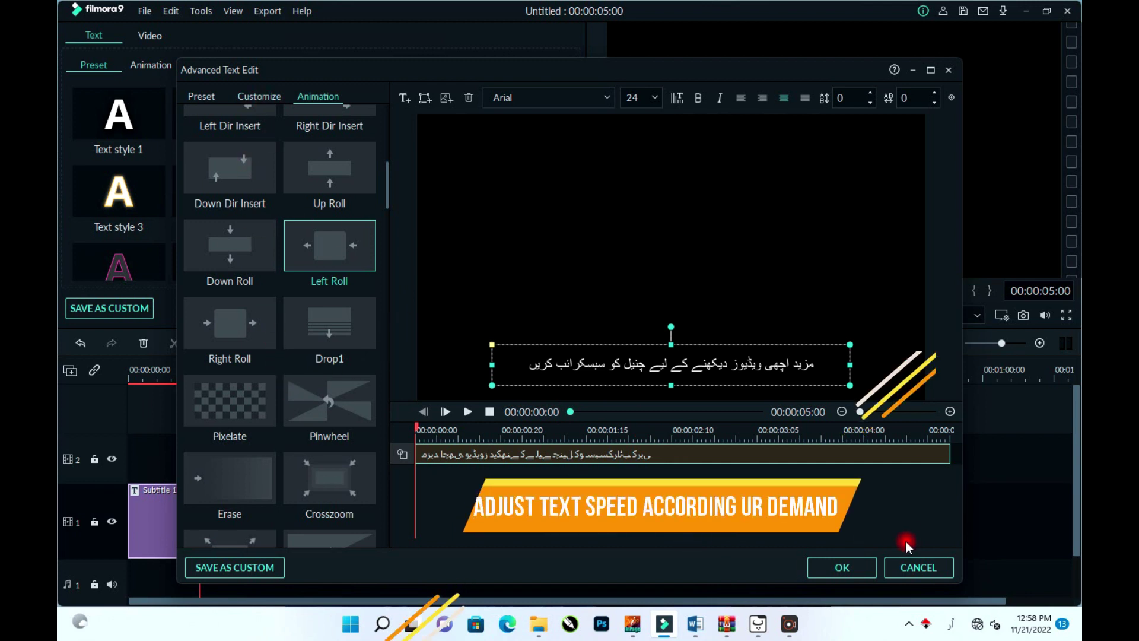
click(824, 570)
drag(821, 228, 897, 242)
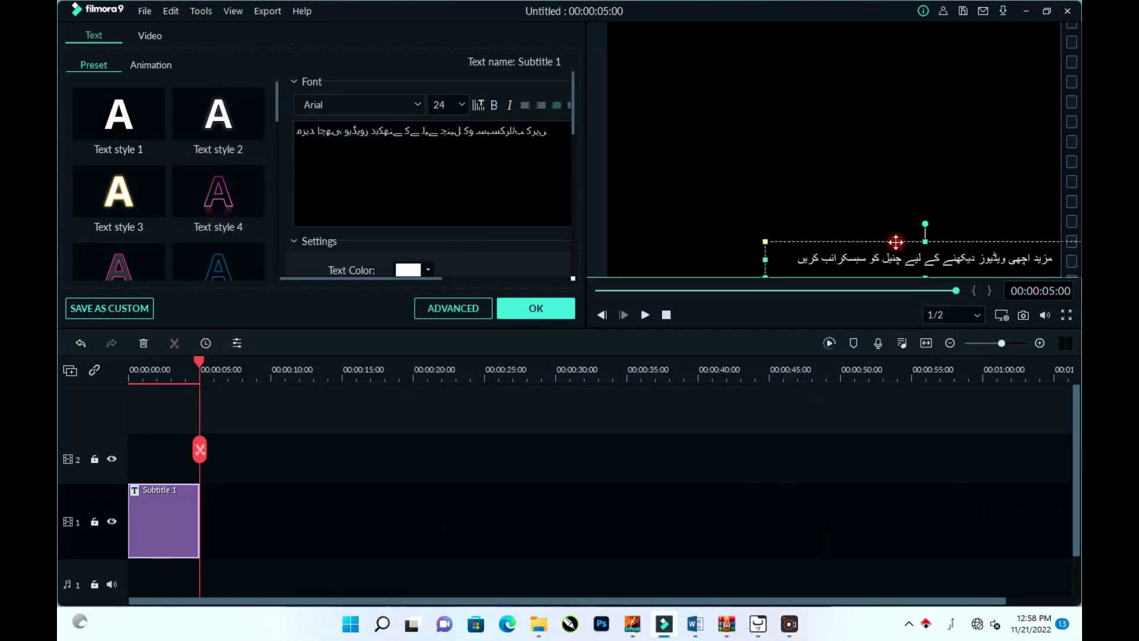
click(536, 308)
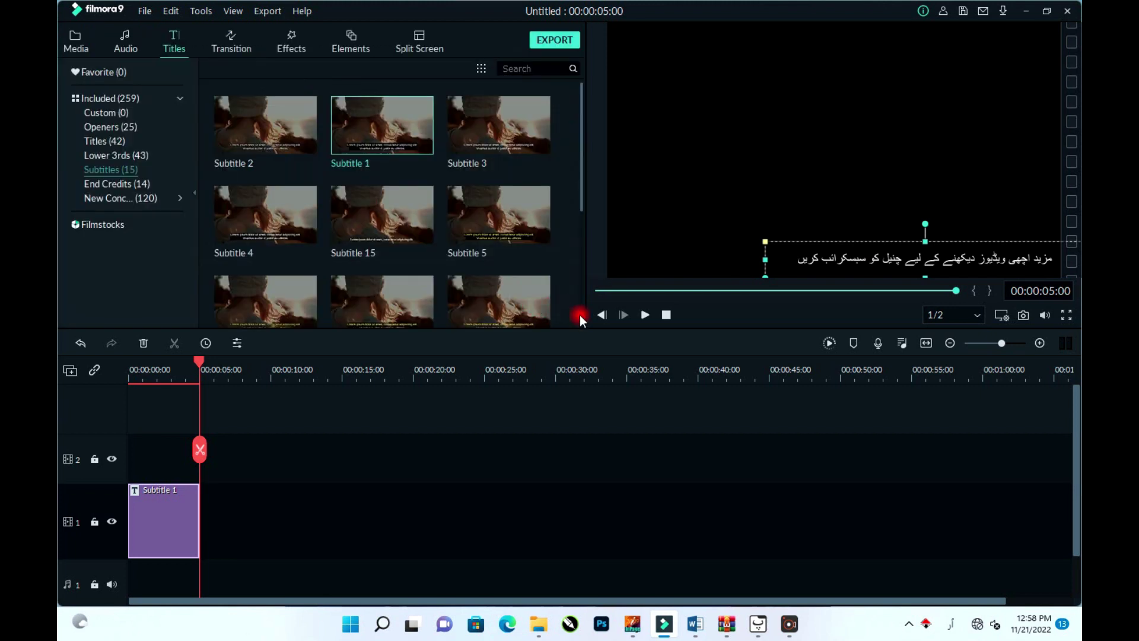
Place the Blue sample colour on track 1 and resize it into a strip along the frame bottom.
click(641, 316)
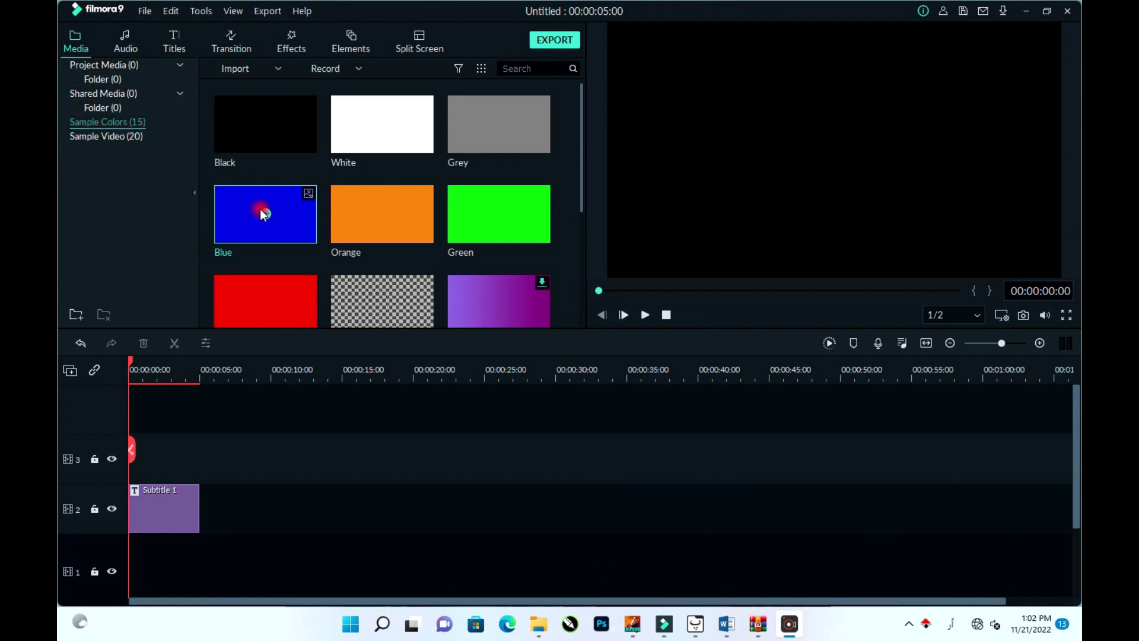
mouse_move(266, 198)
mouse_down()
mouse_move(168, 557)
mouse_move(137, 552)
mouse_up()
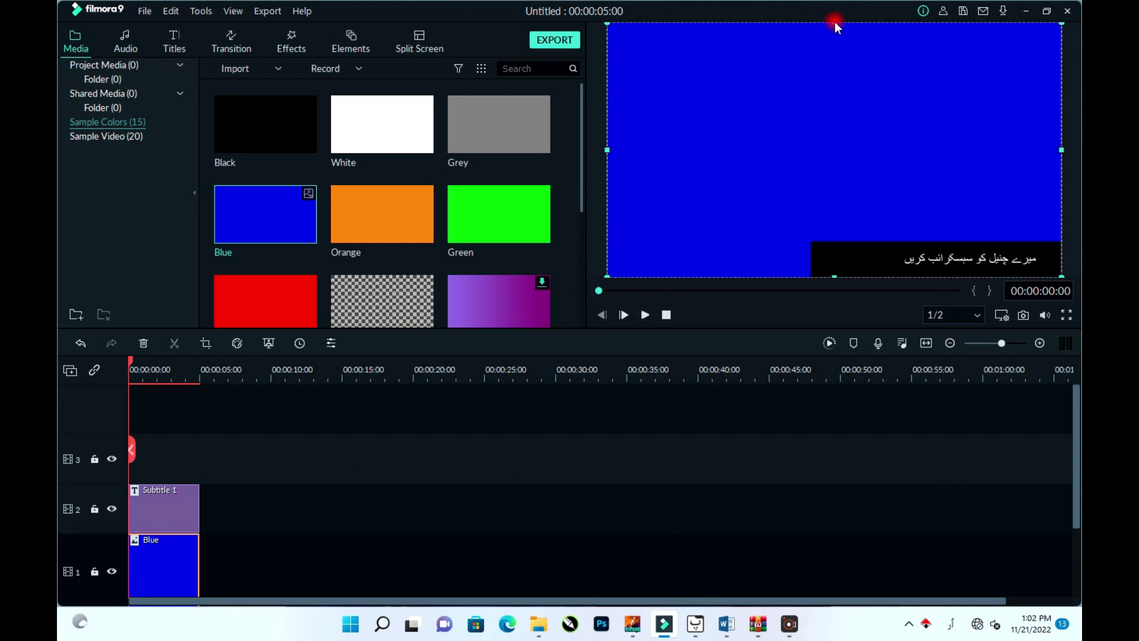
drag(834, 22, 825, 242)
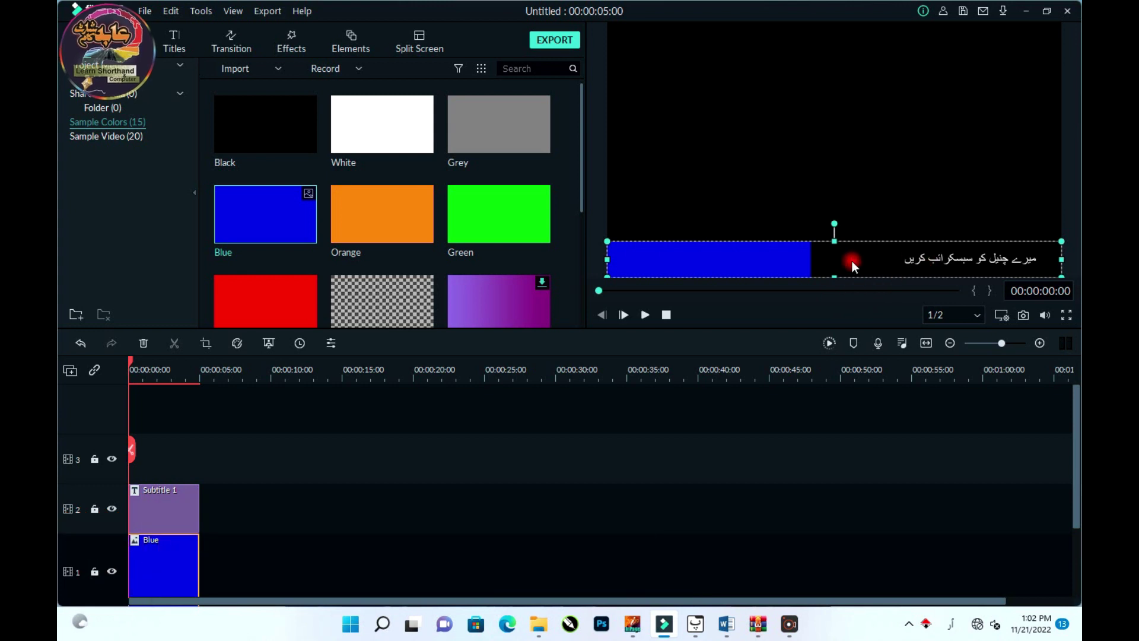
click(869, 258)
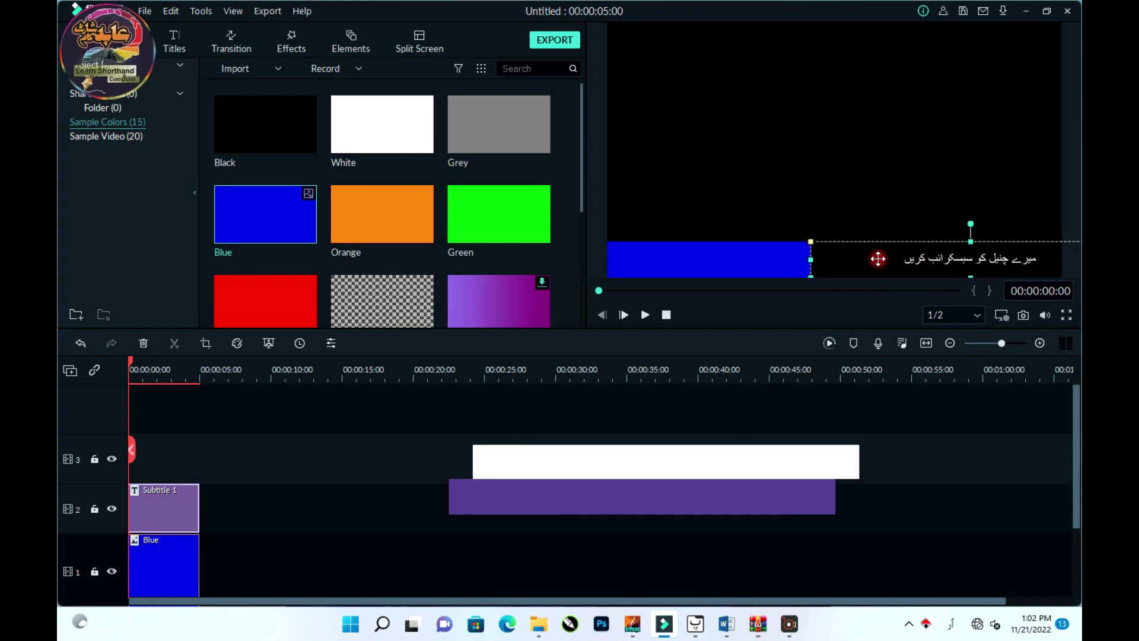
Set the subtitle's Shape Fill opacity to 0% on the advanced Customize tab.
double_click(878, 259)
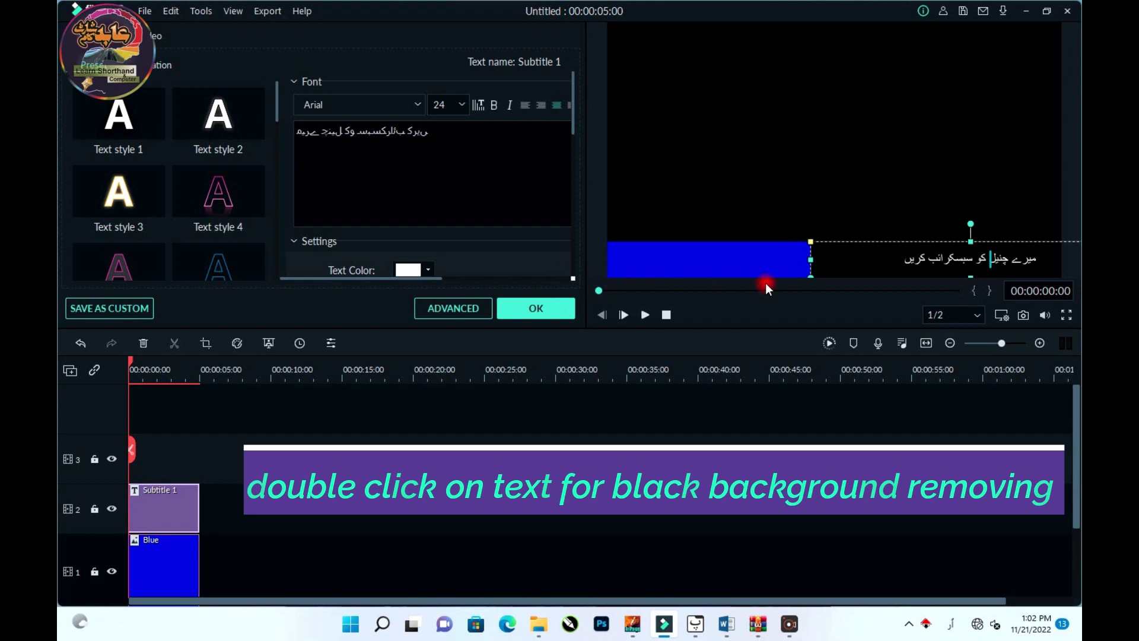
click(478, 306)
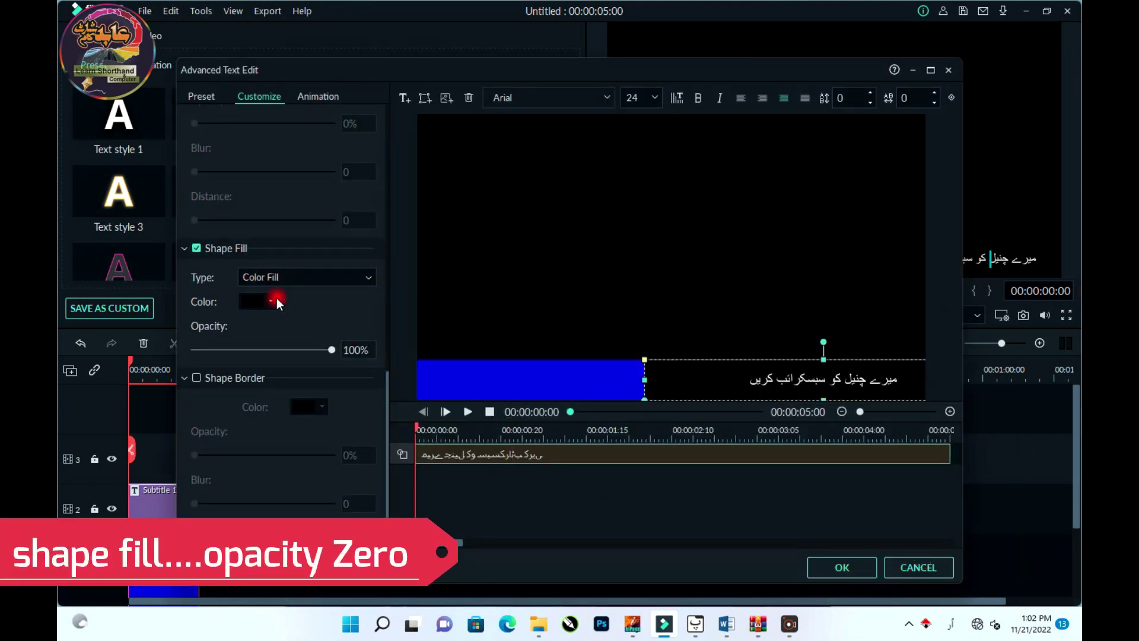
drag(331, 349, 189, 351)
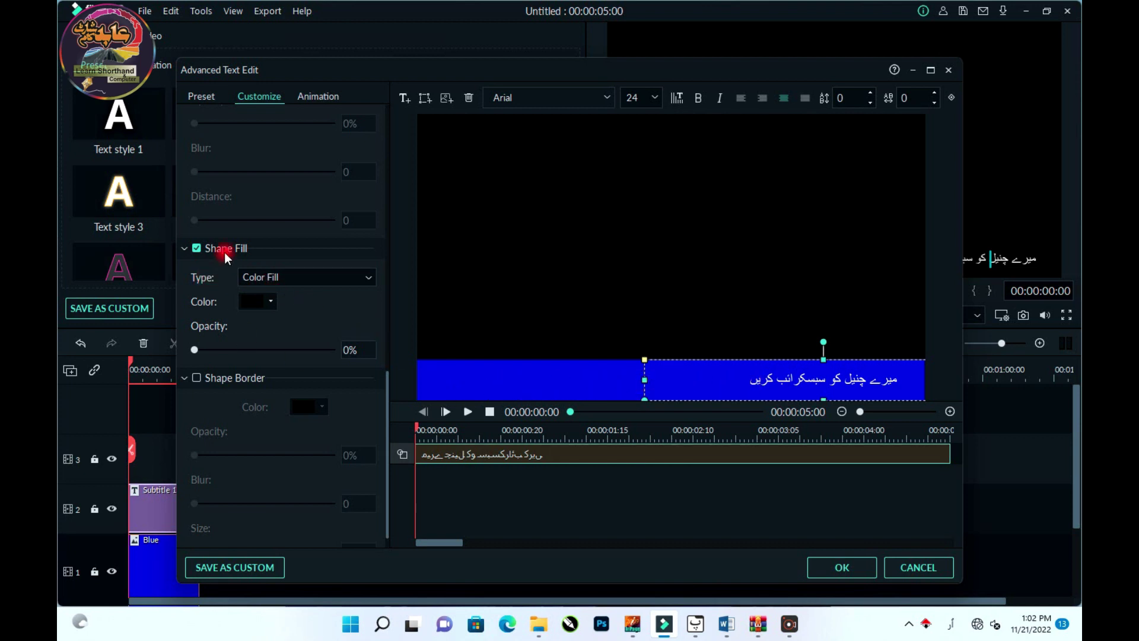
click(833, 564)
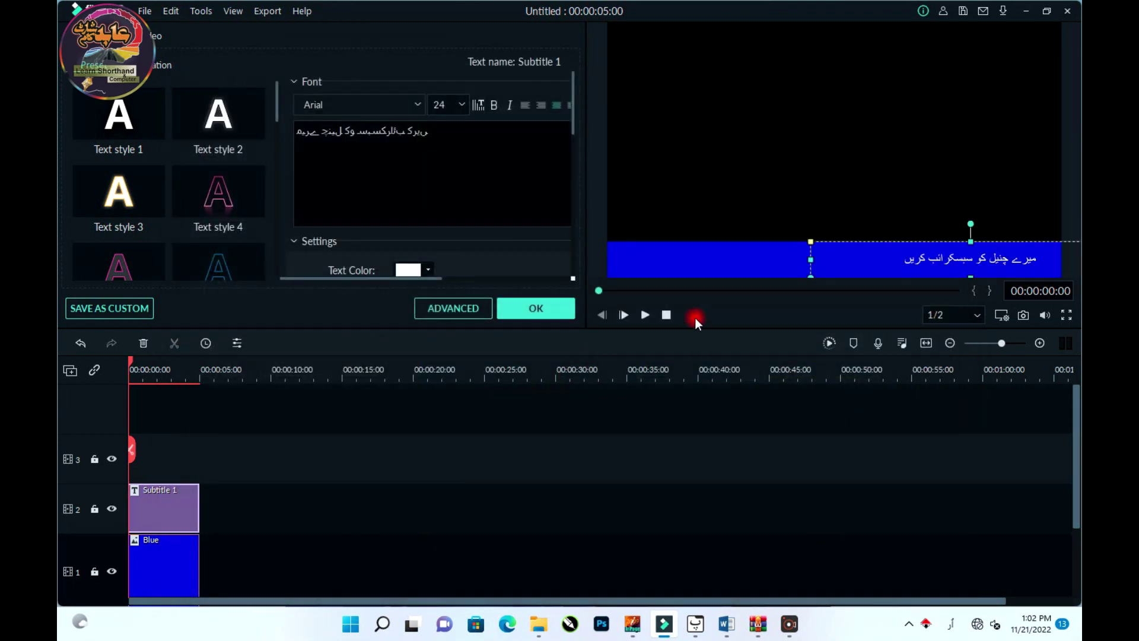
Set the Urdu subtitle font size to 32, apply it, and preview the scrolling blue strip.
click(460, 105)
scroll(455, 171, down, 2)
click(453, 170)
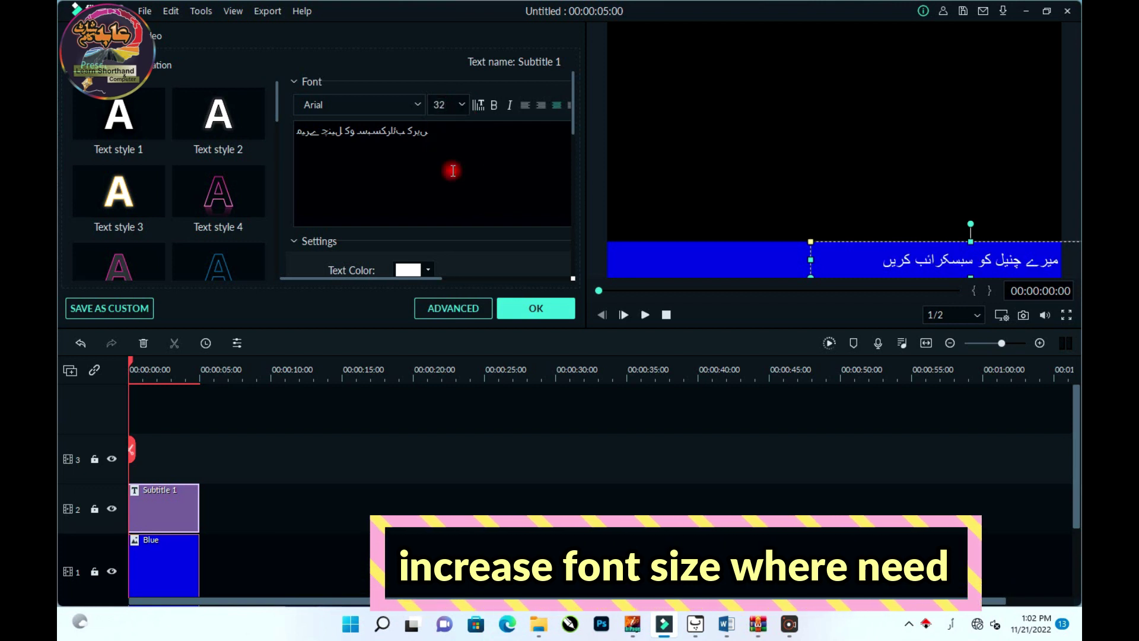
click(532, 309)
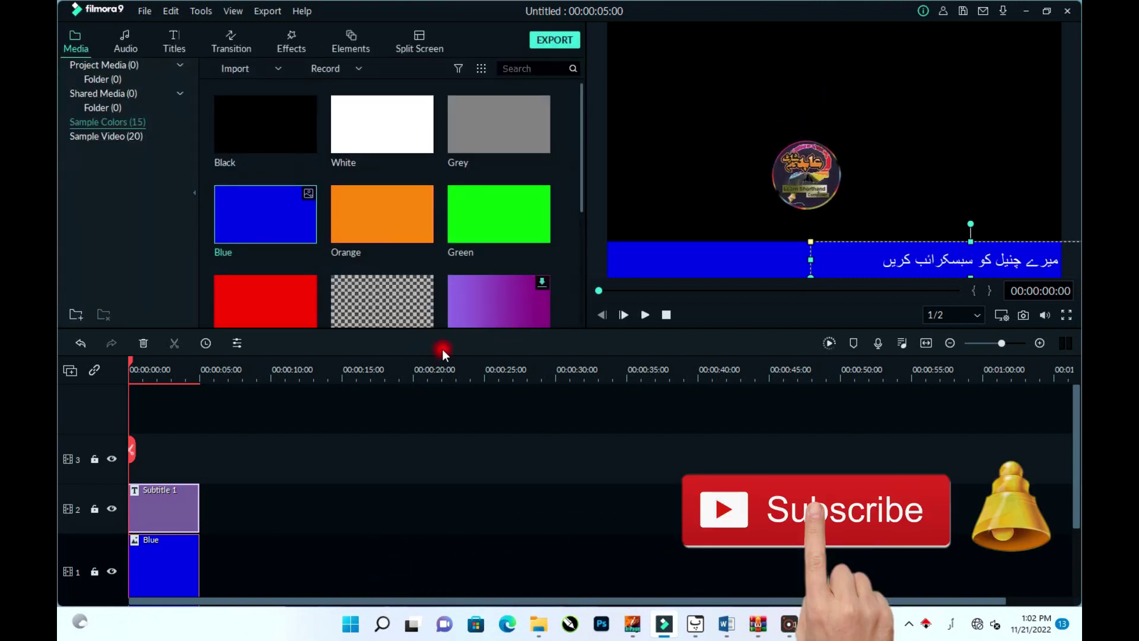
click(645, 315)
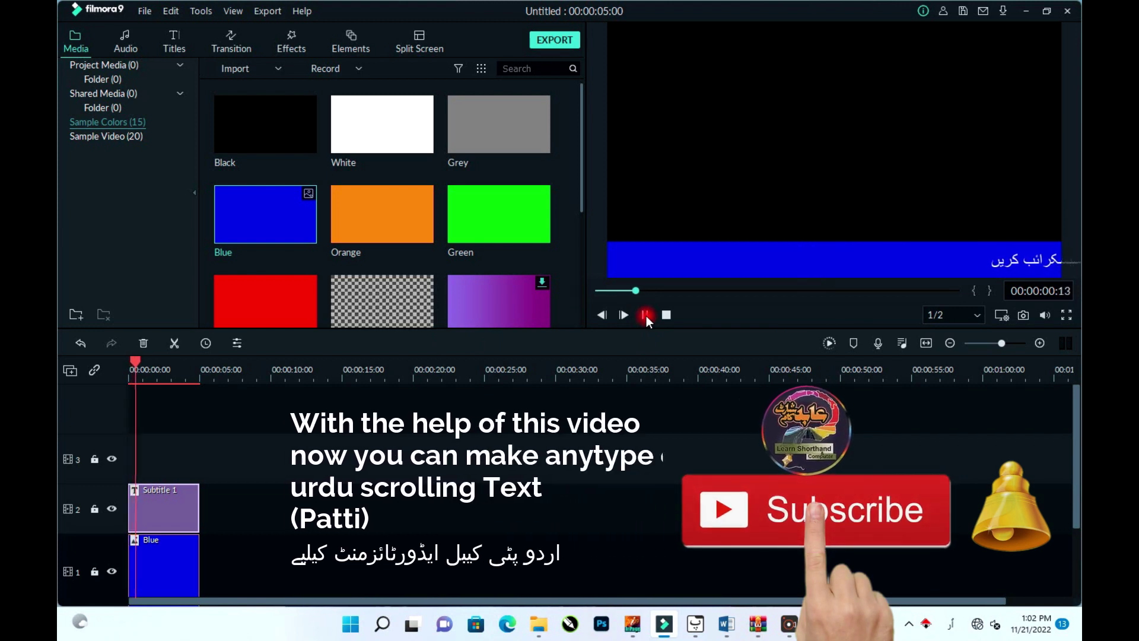